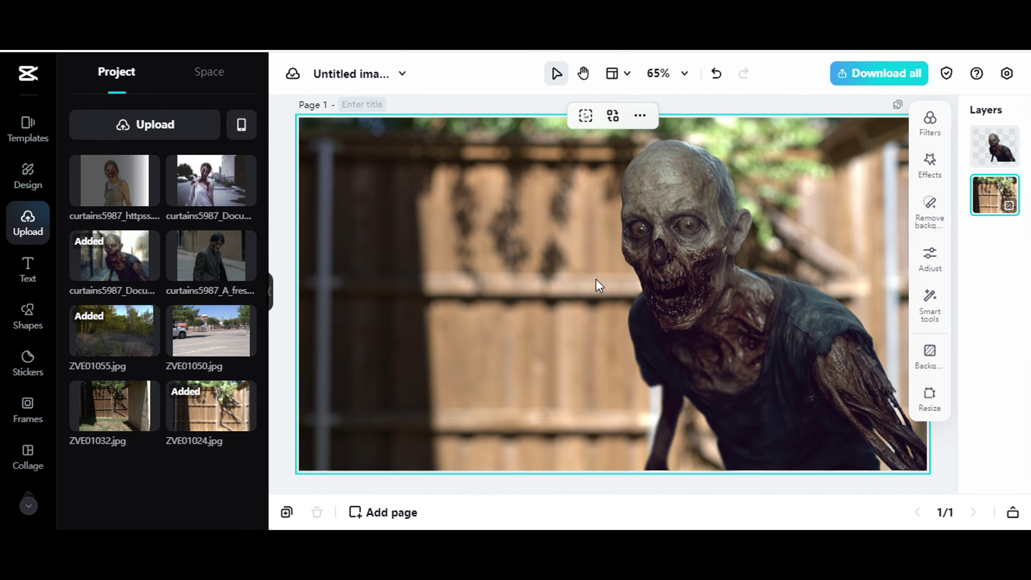
# Delete the zombie cut-out and then the fence background image from the page.
pyautogui.click(702, 247)
pyautogui.press('Delete')
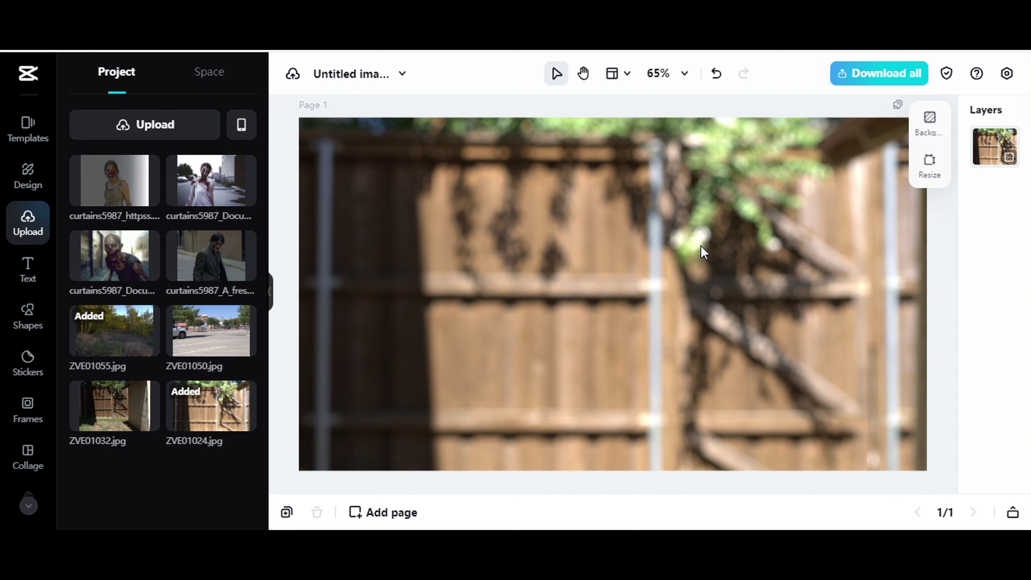
pyautogui.click(596, 300)
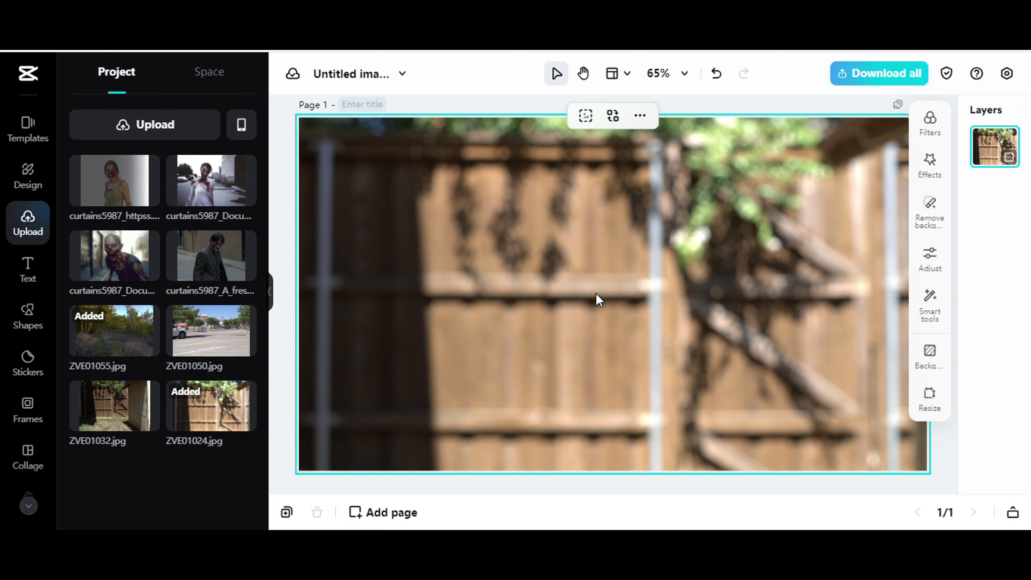
pyautogui.press('Delete')
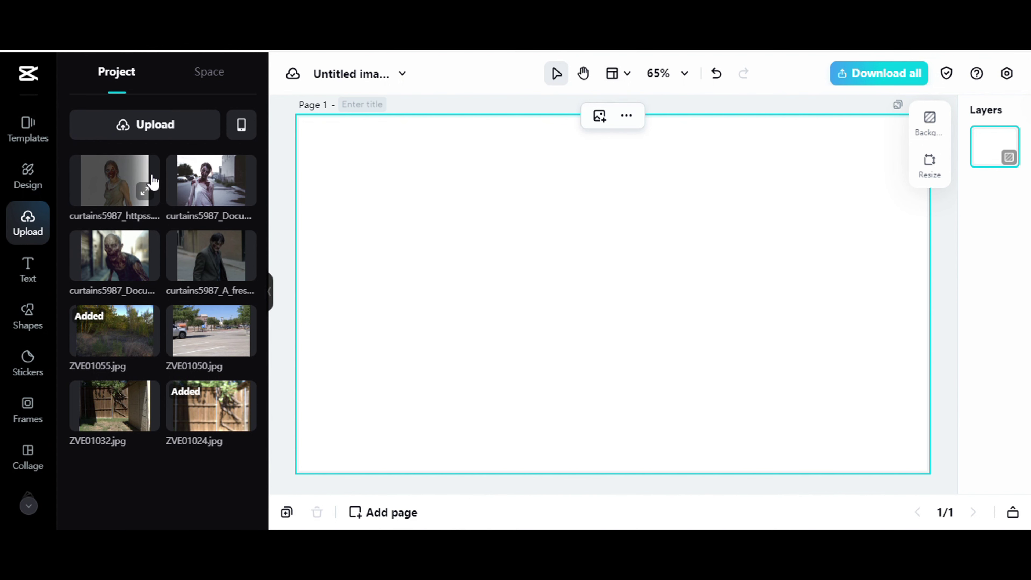
pyautogui.click(109, 185)
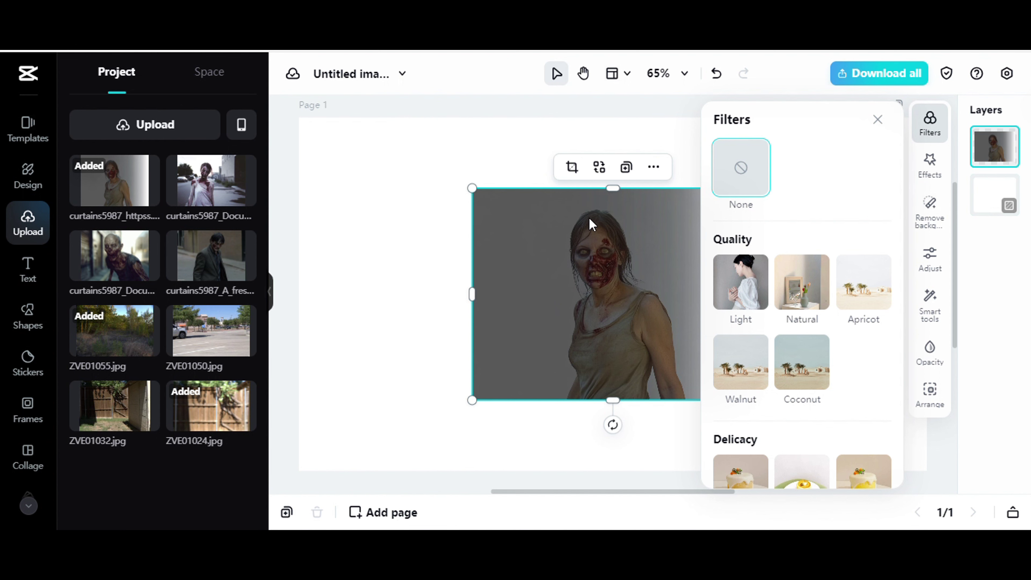
pyautogui.click(716, 74)
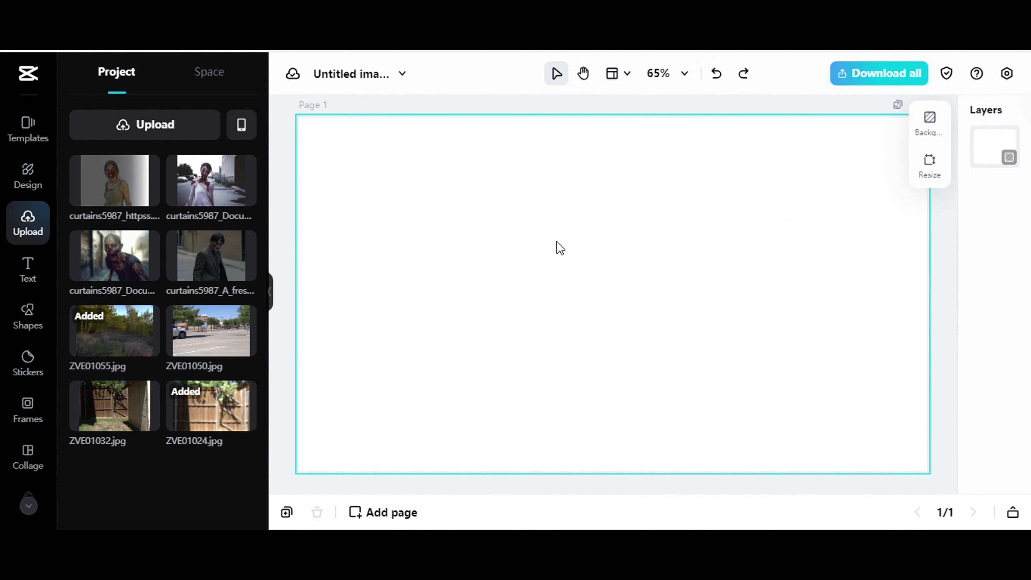
pyautogui.click(106, 179)
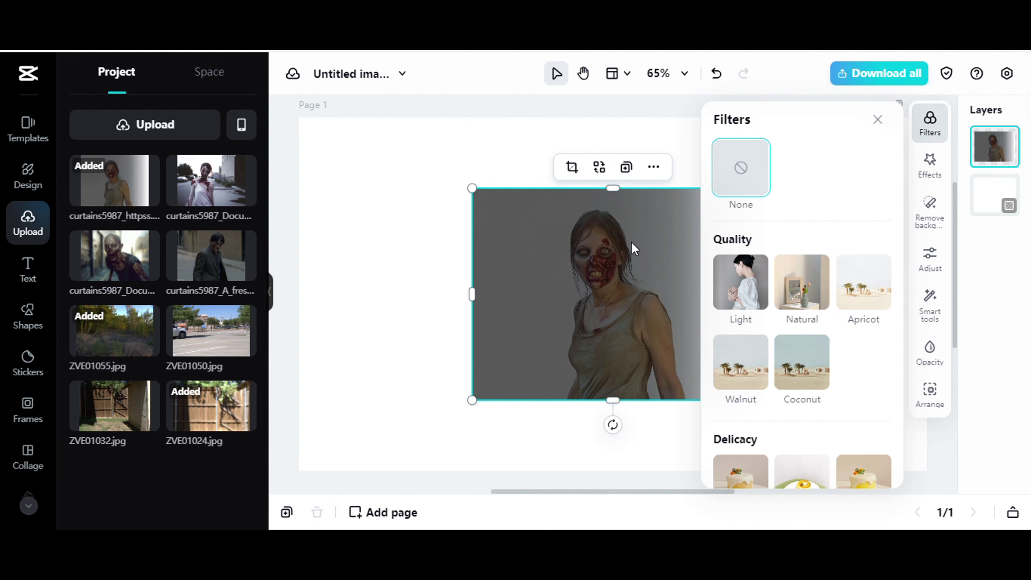
pyautogui.click(716, 73)
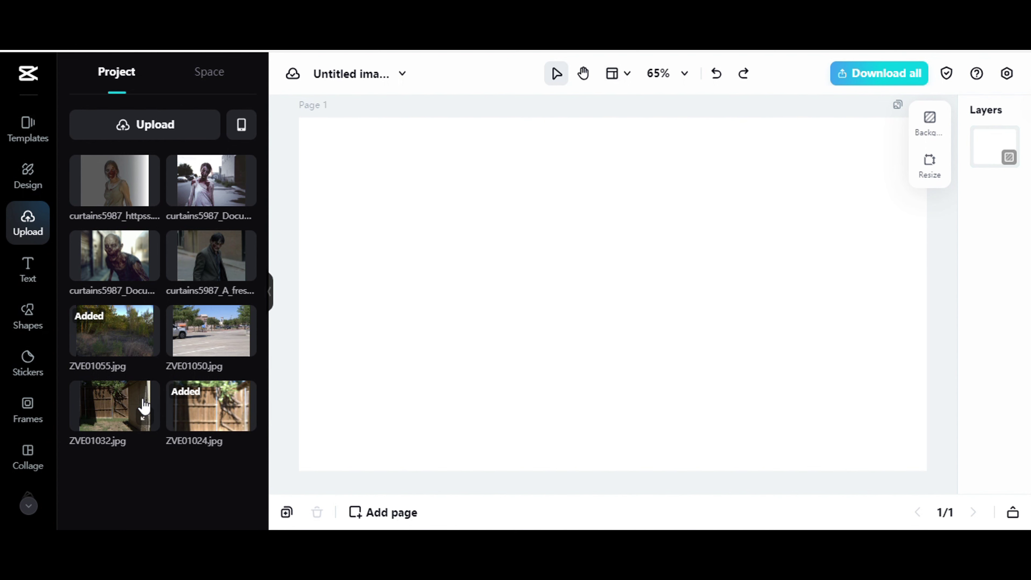
# Add the ZVE01024.jpg fence photo and set it as the page background.
pyautogui.click(223, 413)
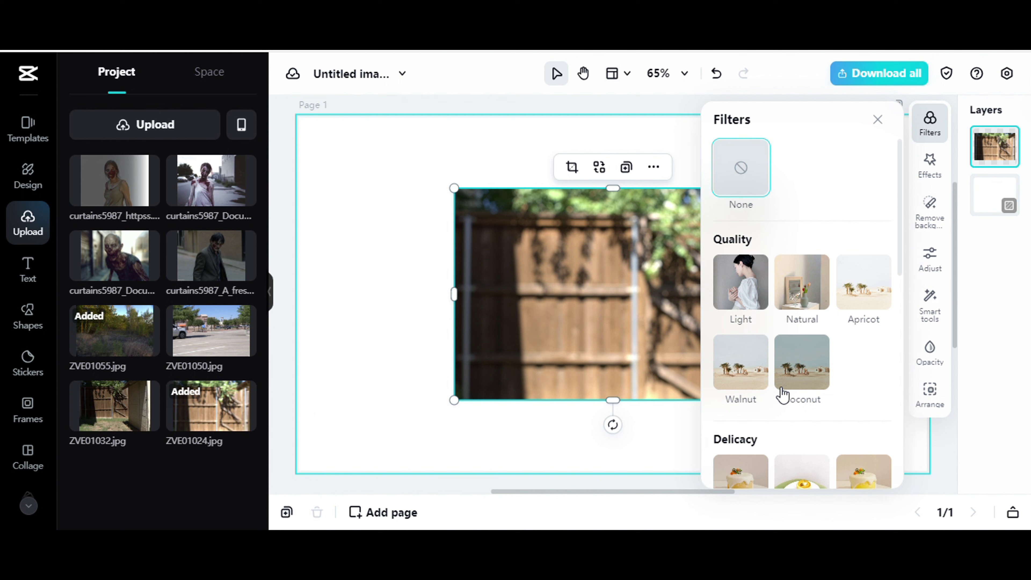
pyautogui.click(878, 120)
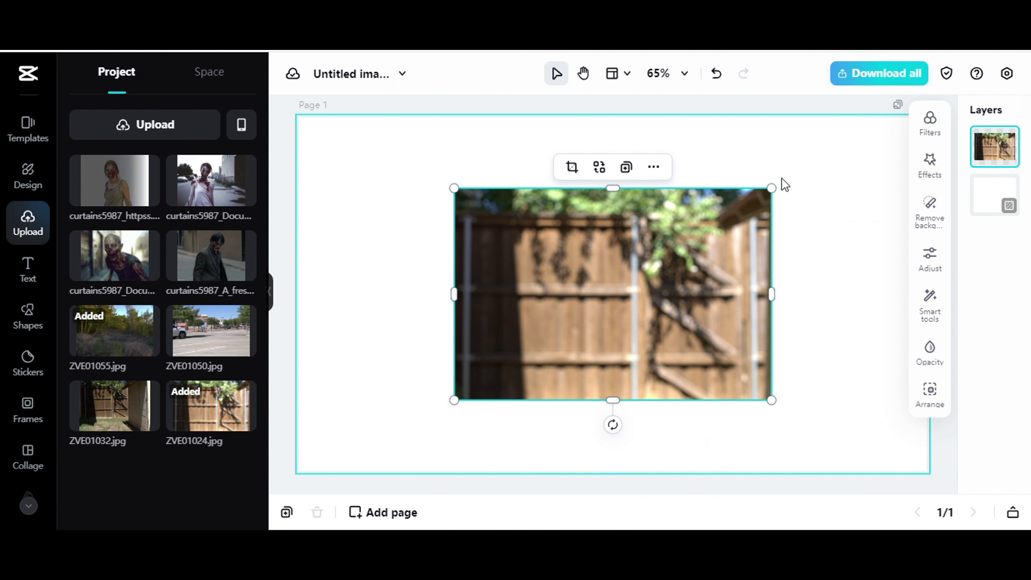
pyautogui.click(654, 168)
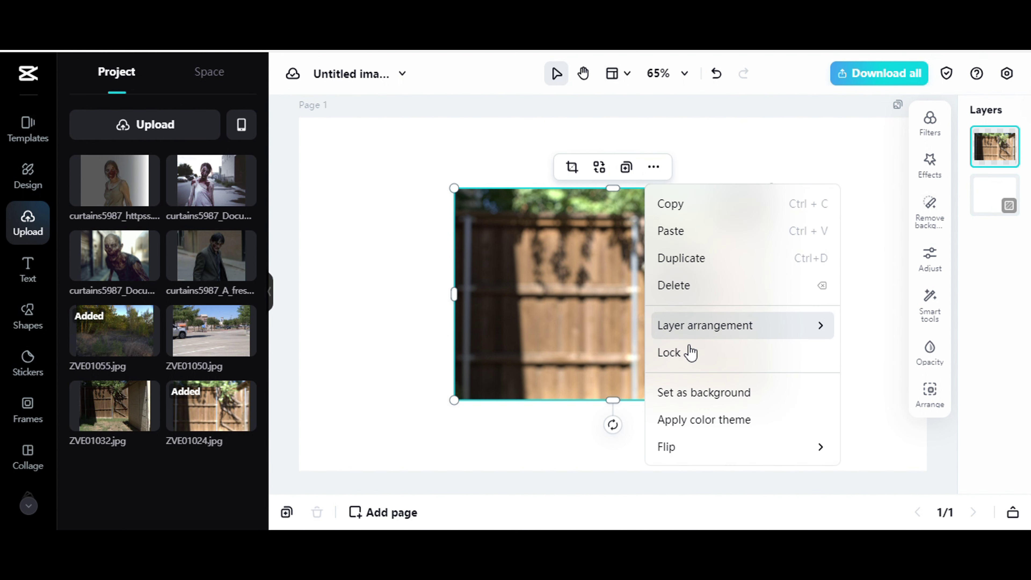
pyautogui.click(706, 396)
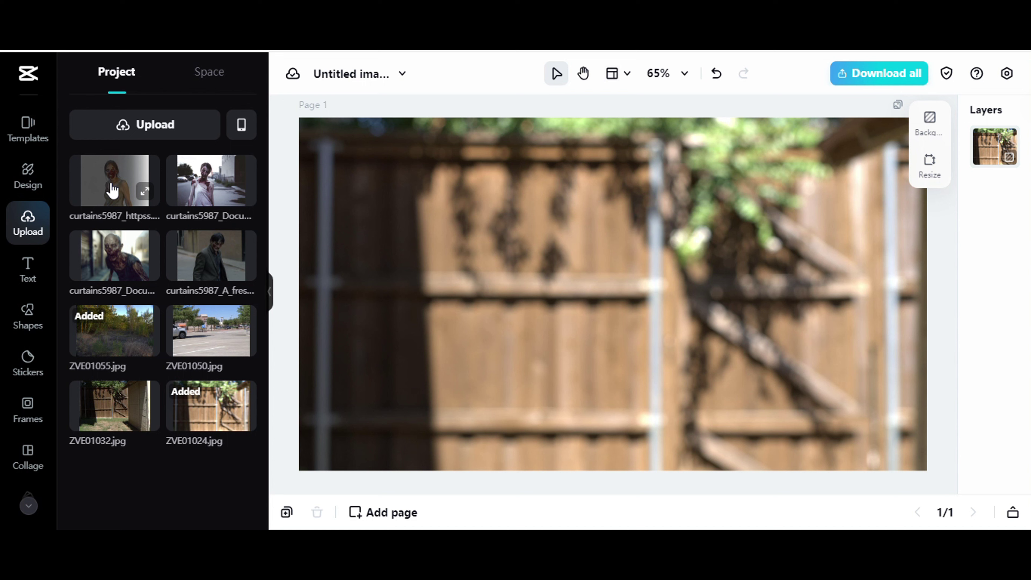
# Add the female zombie image over the fence and enlarge it to 955×720.
pyautogui.click(113, 189)
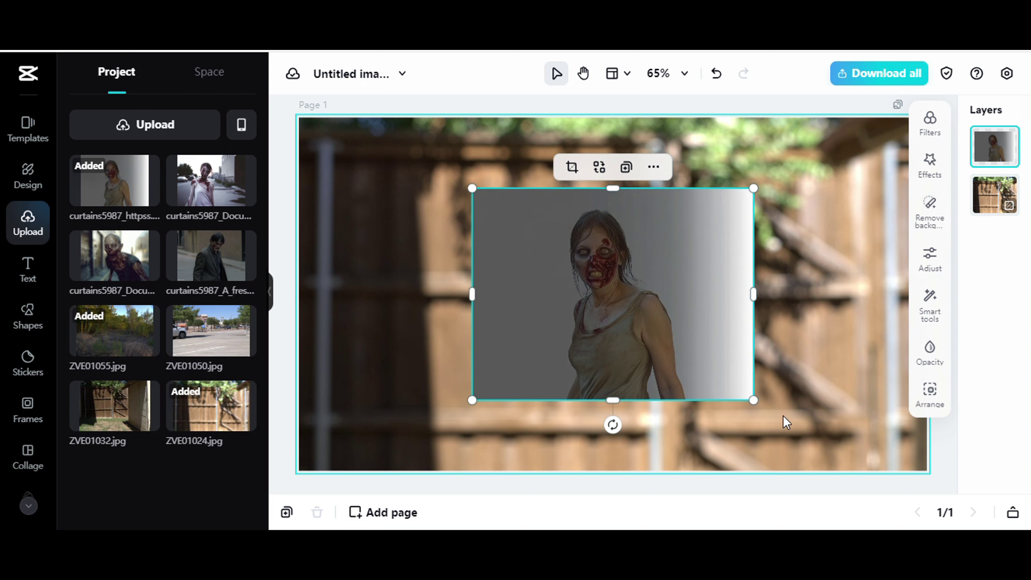
pyautogui.moveTo(749, 401); pyautogui.dragTo(832, 487)
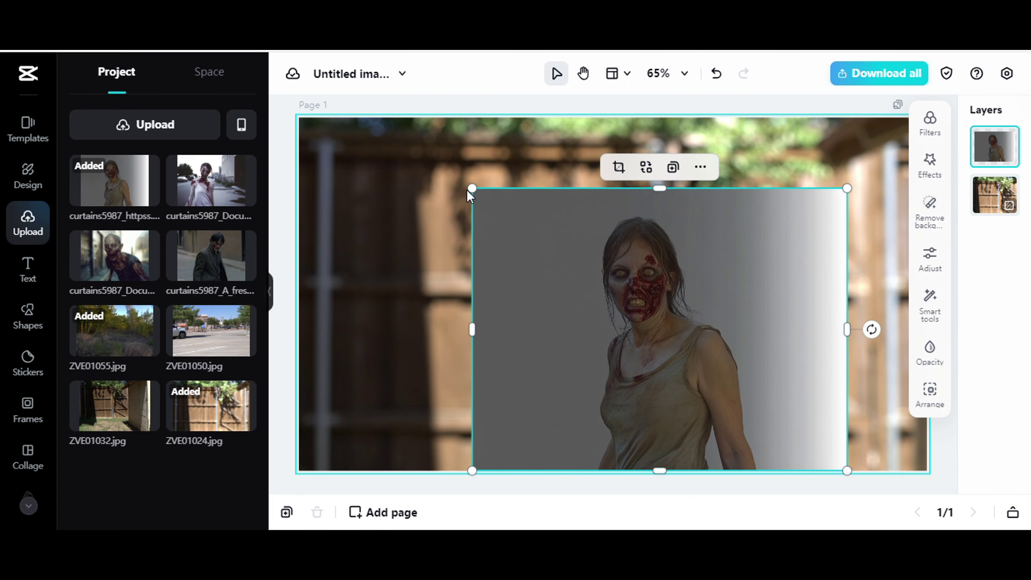
pyautogui.moveTo(472, 188); pyautogui.dragTo(341, 164)
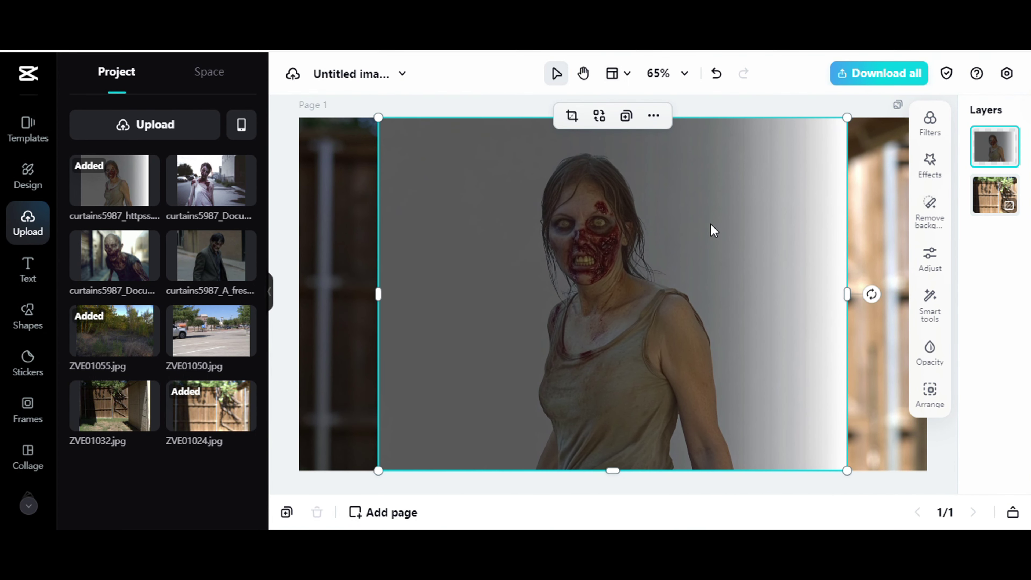
# Strip the female zombie's grey backdrop with Auto removal.
pyautogui.click(930, 219)
pyautogui.click(880, 172)
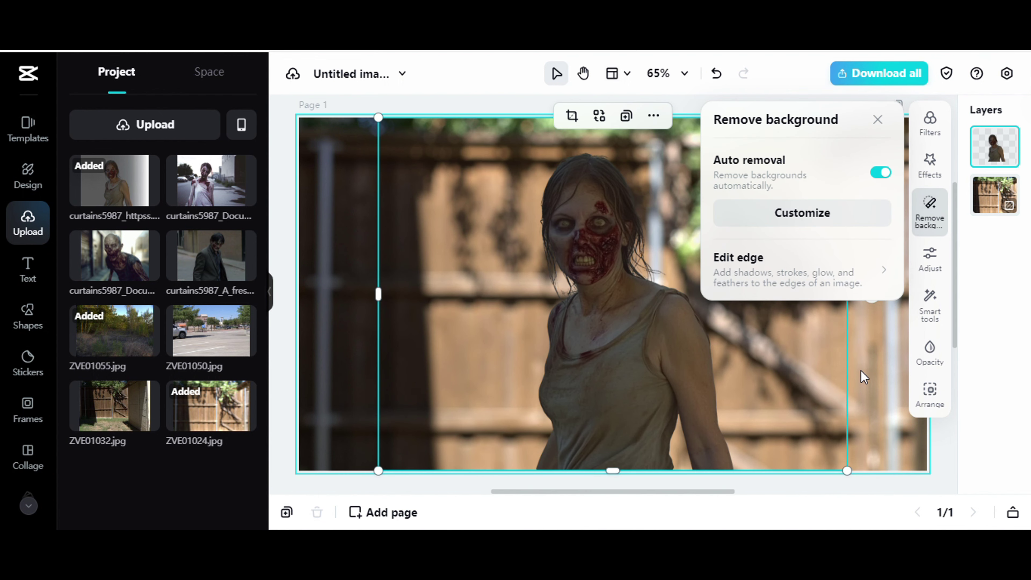
pyautogui.click(336, 279)
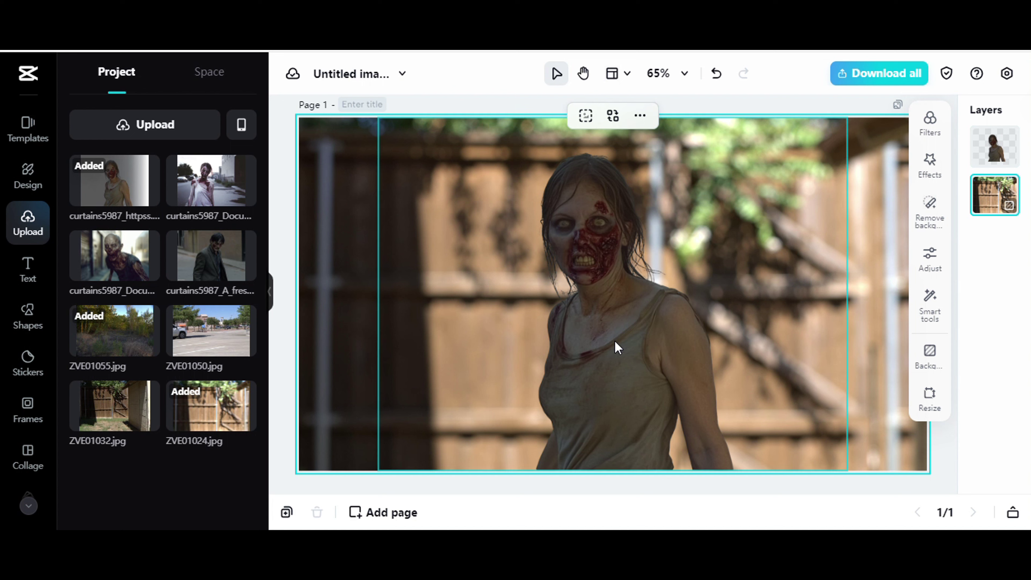
# Swap in the bald zombie image, enlarge it and move it to the right.
pyautogui.click(628, 347)
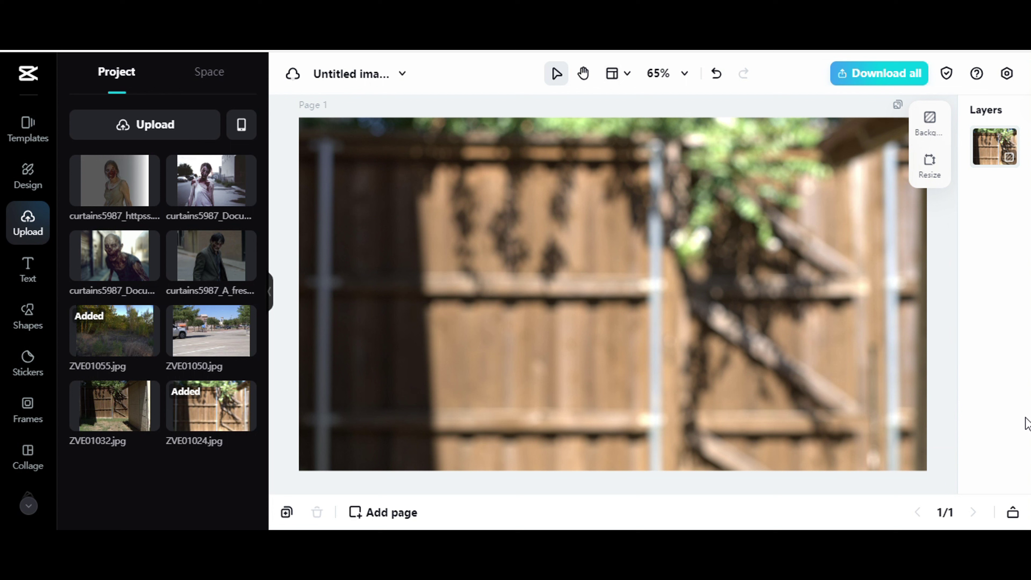
pyautogui.click(116, 255)
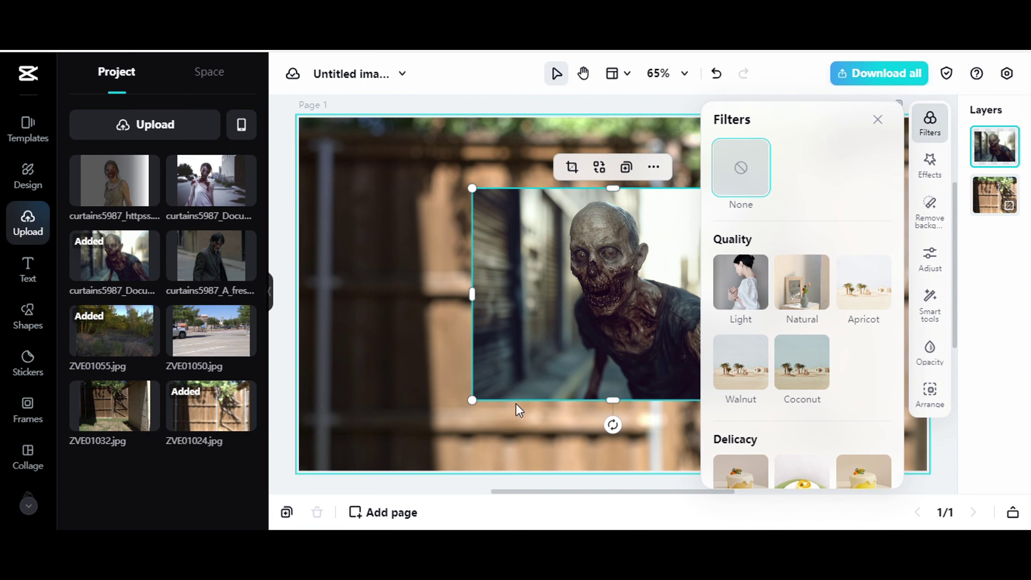
pyautogui.moveTo(471, 398); pyautogui.dragTo(378, 471)
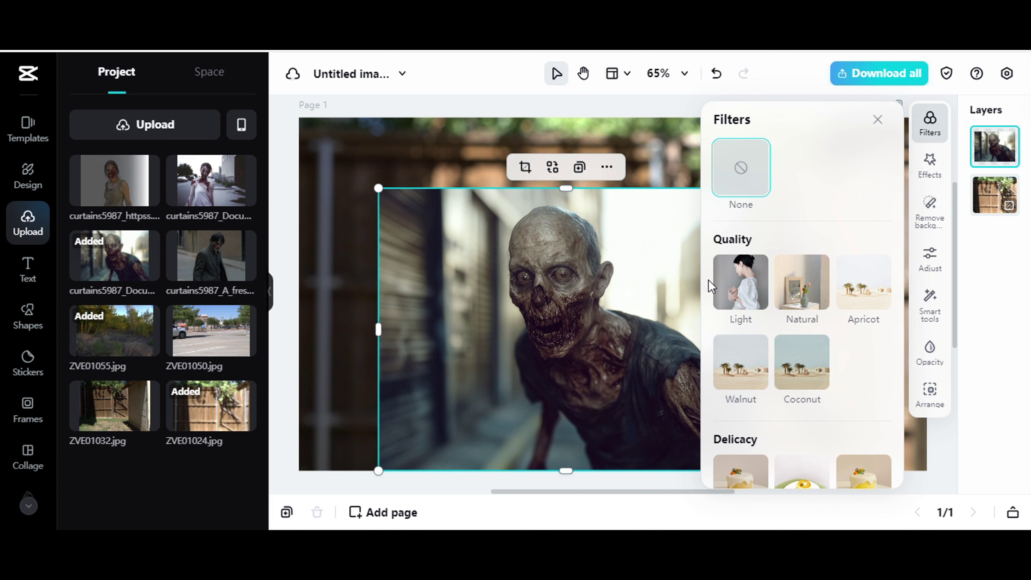
pyautogui.click(877, 121)
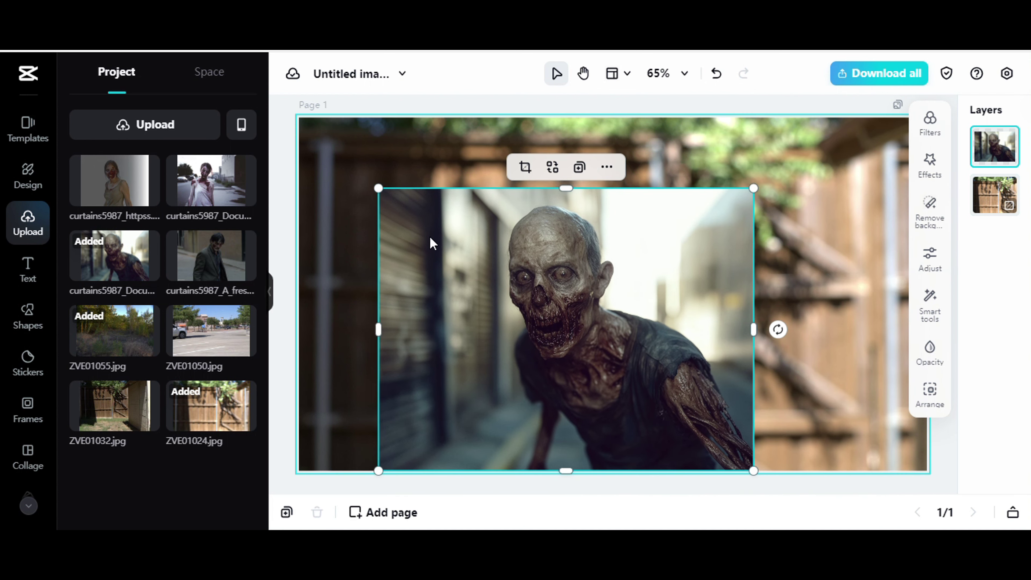
pyautogui.moveTo(431, 243); pyautogui.dragTo(601, 240)
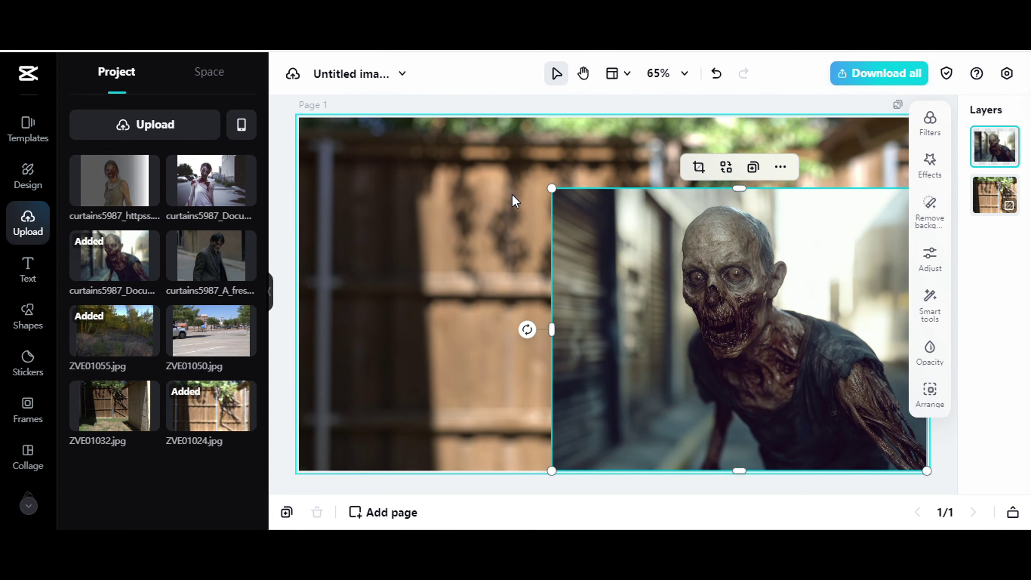
pyautogui.moveTo(552, 188); pyautogui.dragTo(416, 180)
# Auto-remove the alley backdrop behind the bald zombie.
pyautogui.click(929, 210)
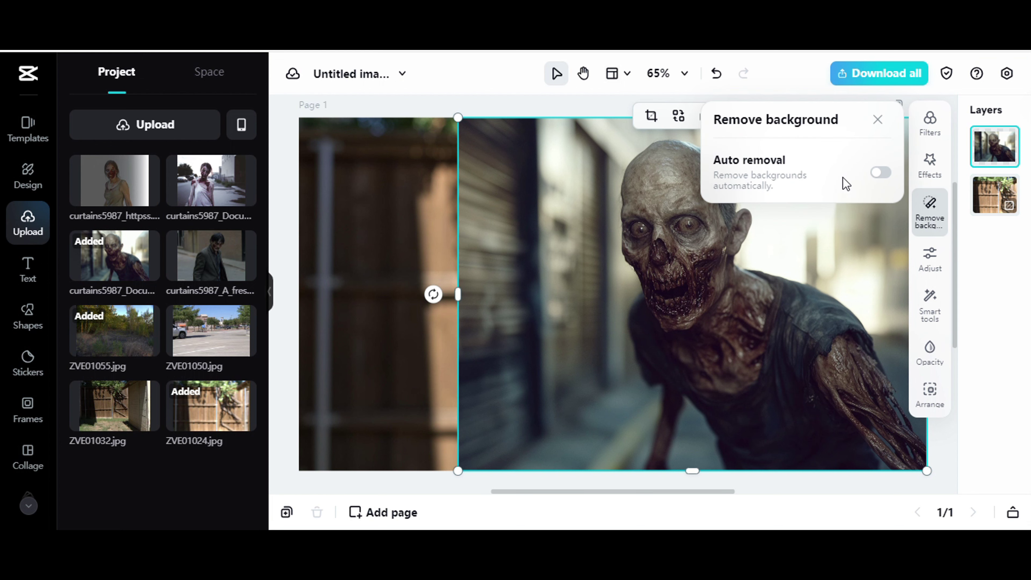
pyautogui.click(881, 172)
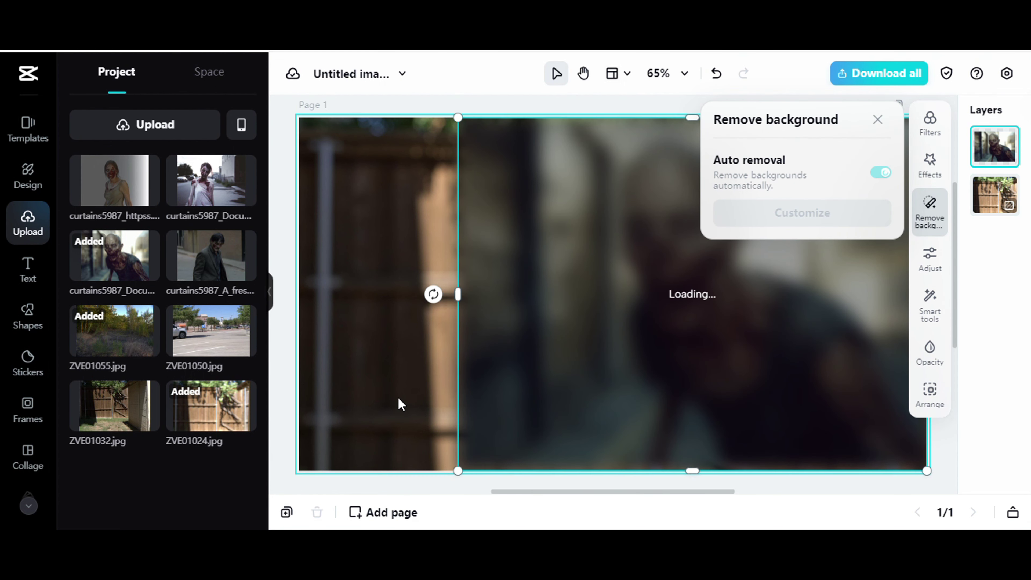
pyautogui.click(350, 367)
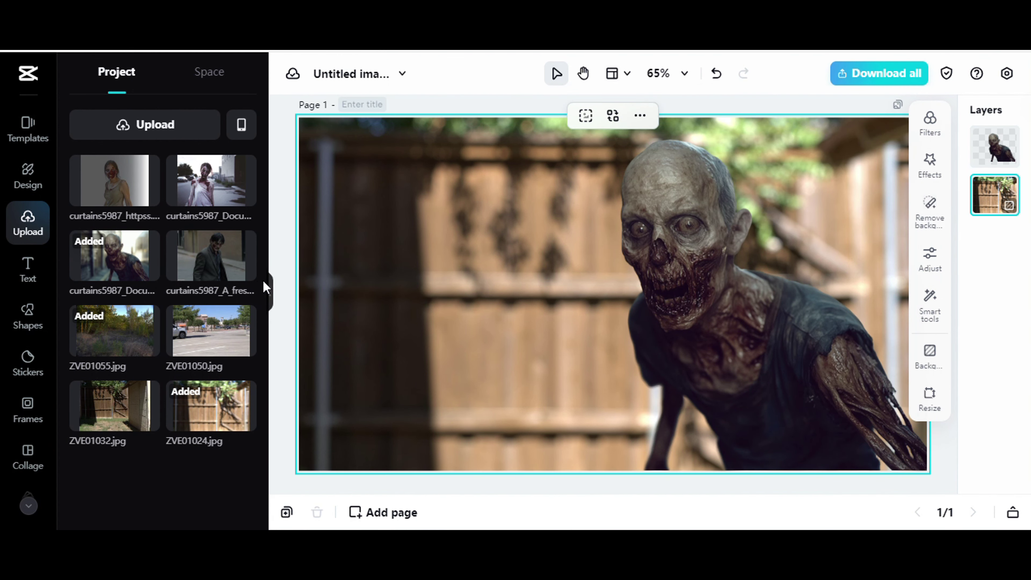
# Collapse the uploaded media list to widen the canvas.
pyautogui.click(269, 289)
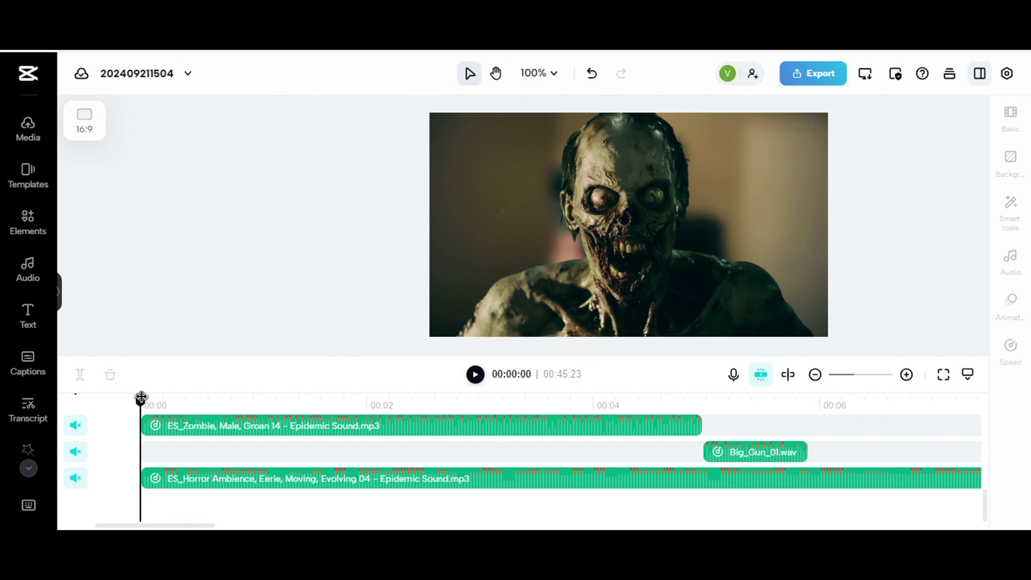
# Scrub the playhead to about one second into the zombie timeline and scroll the tracks.
pyautogui.moveTo(141, 398); pyautogui.dragTo(544, 419)
pyautogui.scroll(3, 610, 463)
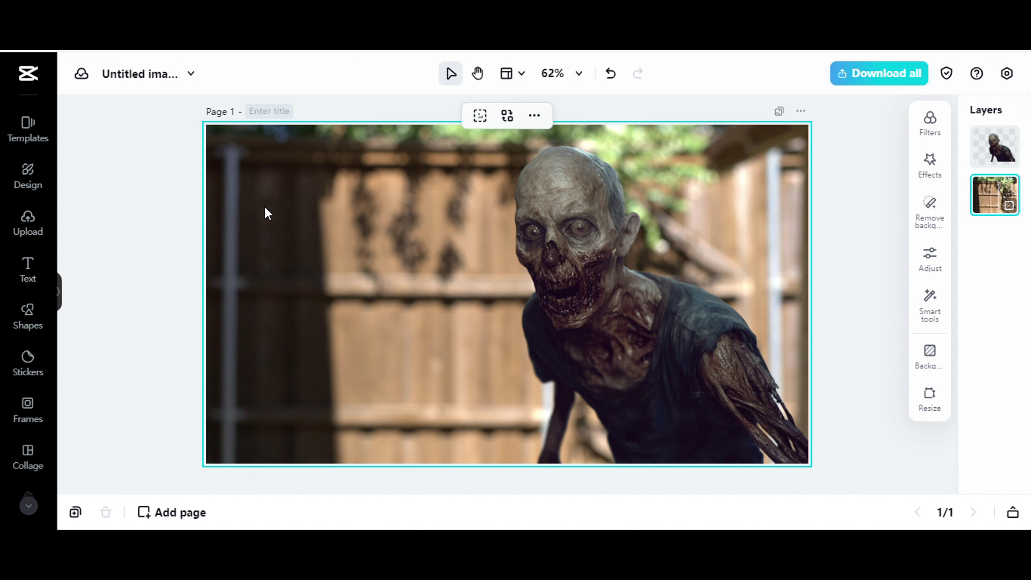
# Delete the fence and give the page a solid bright green #20c113 background.
pyautogui.press('Delete')
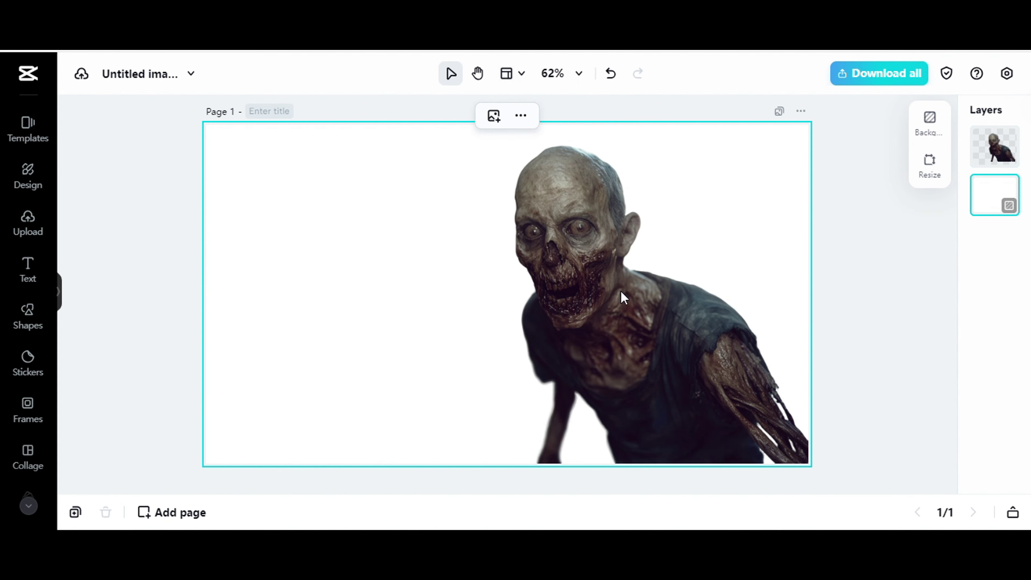
pyautogui.click(932, 134)
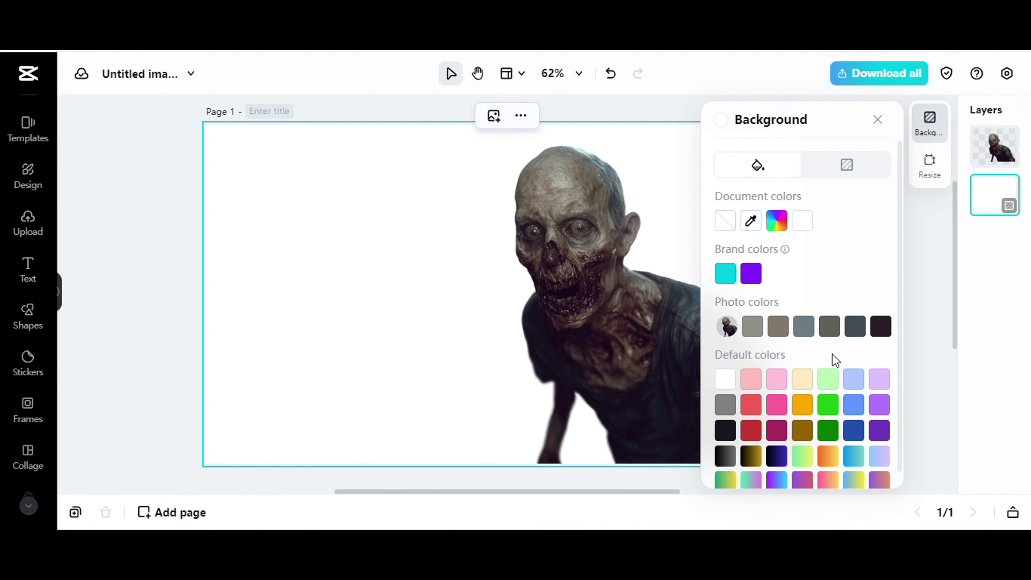
pyautogui.click(827, 404)
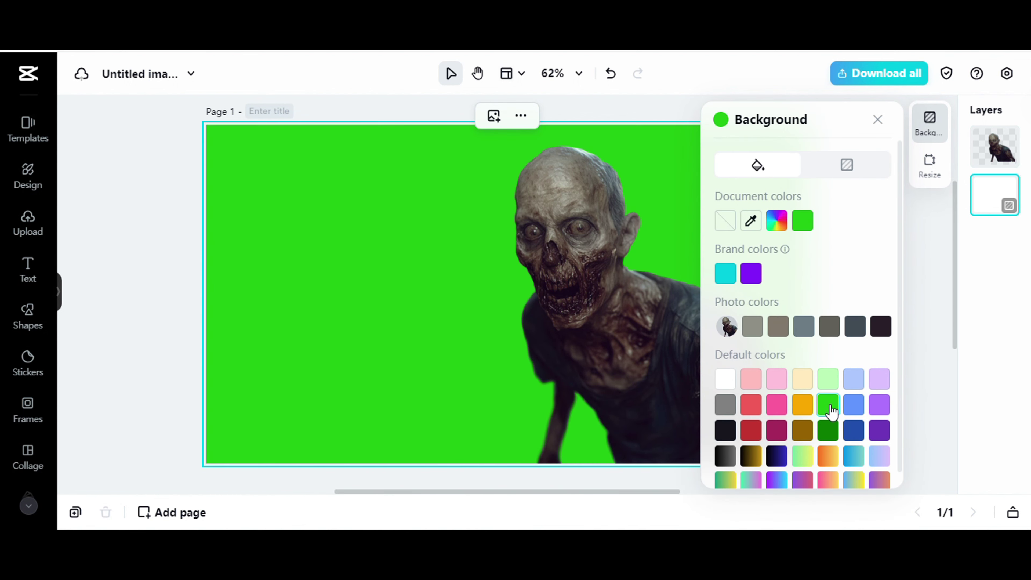
pyautogui.click(877, 120)
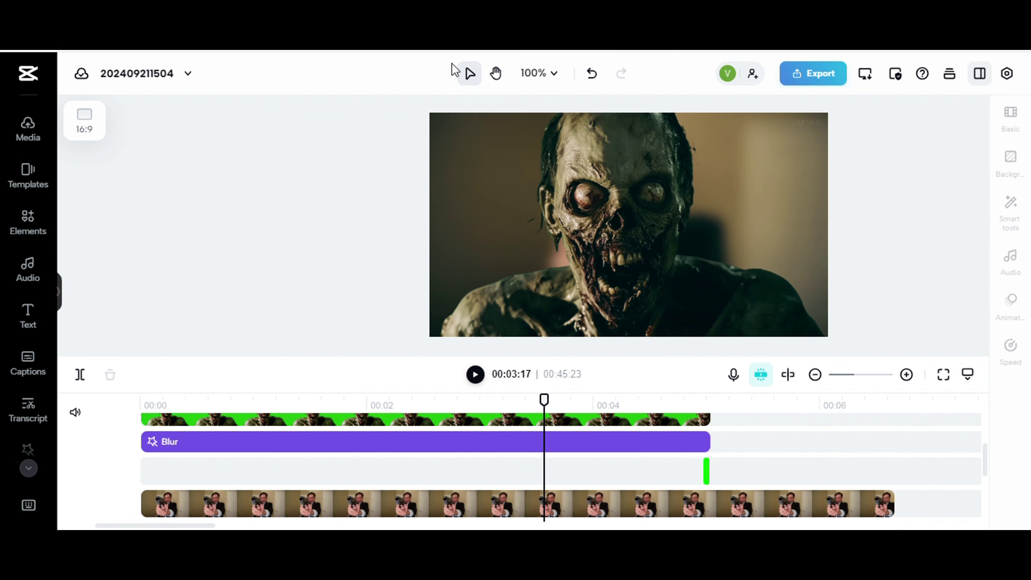
pyautogui.scroll(3, 747, 462)
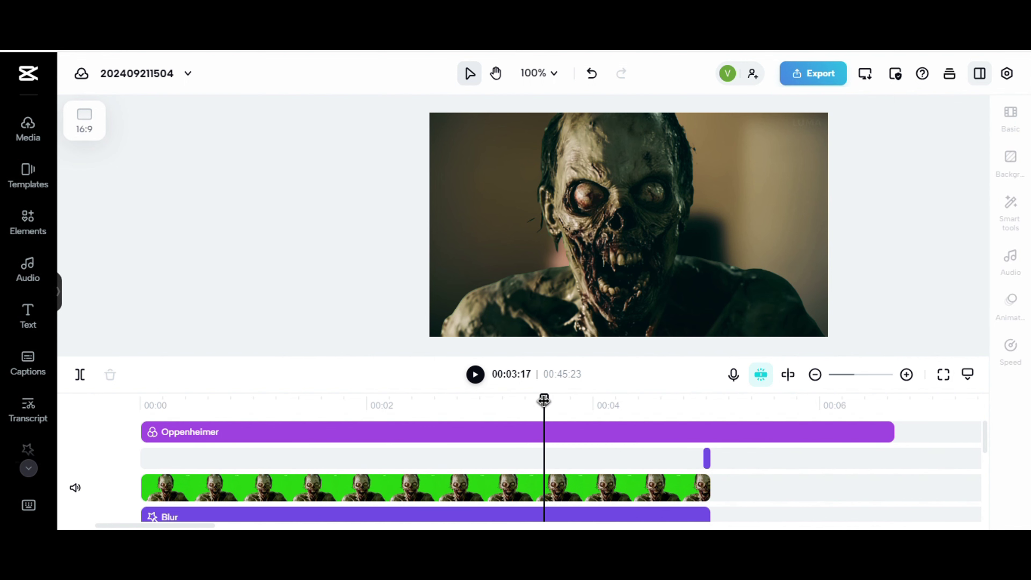
pyautogui.moveTo(544, 400); pyautogui.dragTo(509, 431)
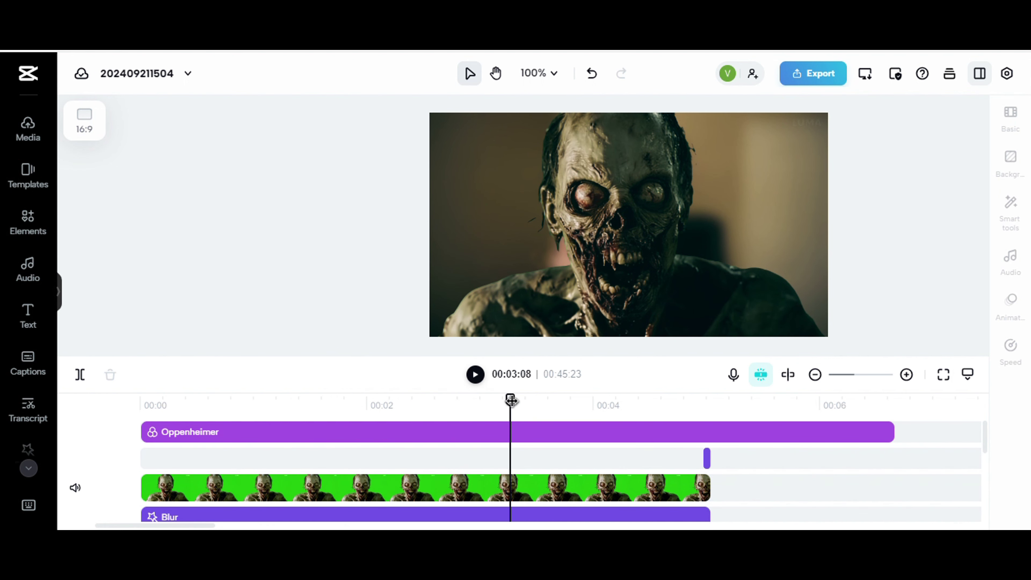
pyautogui.moveTo(511, 401); pyautogui.dragTo(662, 418)
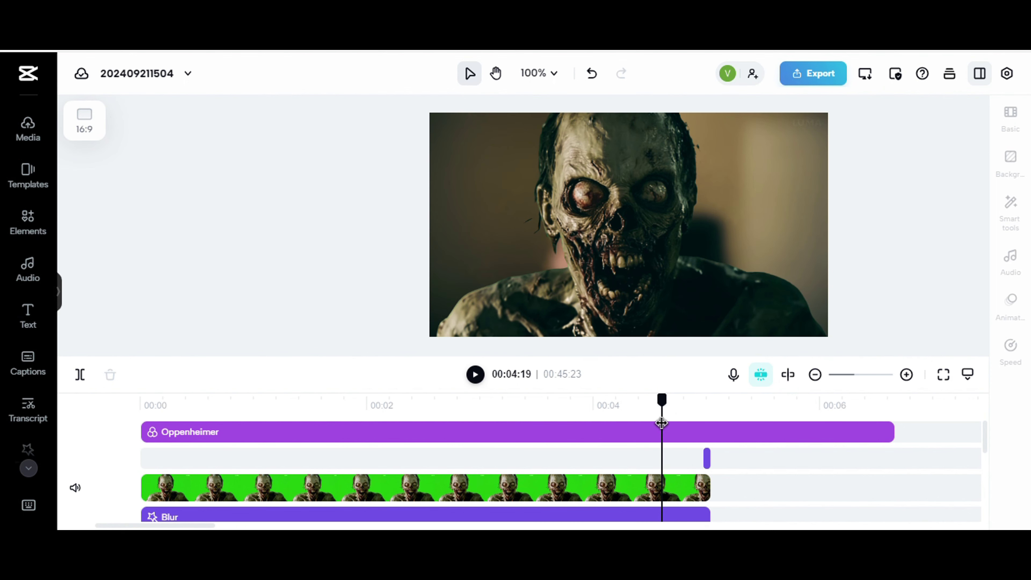
pyautogui.scroll(-2, 818, 468)
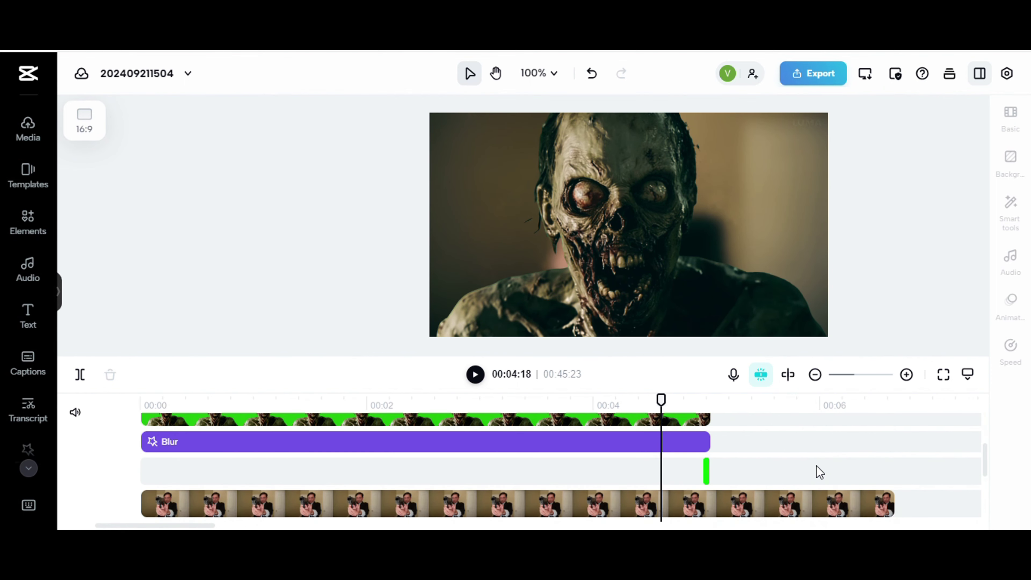
pyautogui.scroll(-2, 819, 471)
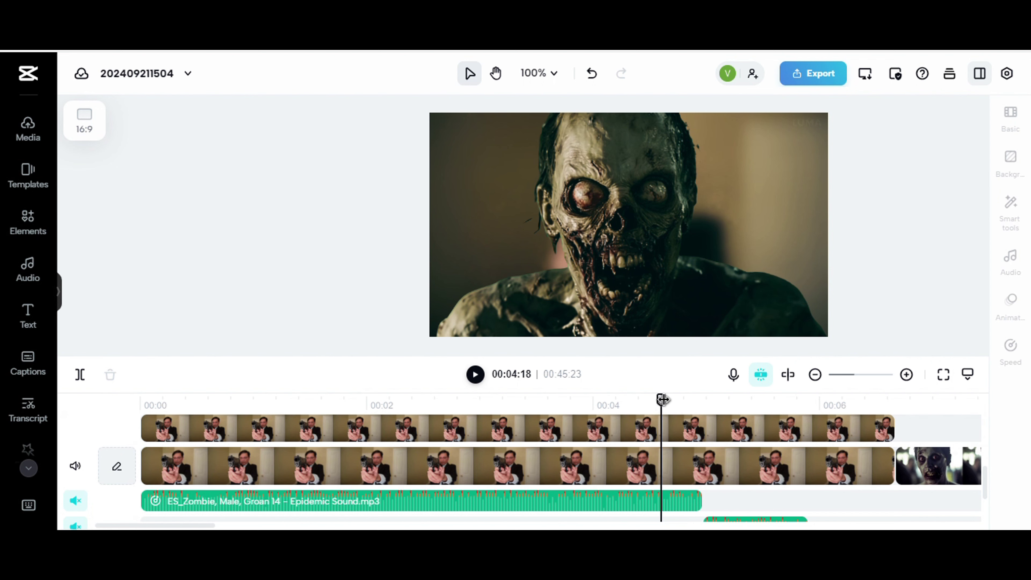
pyautogui.moveTo(662, 399); pyautogui.dragTo(748, 400)
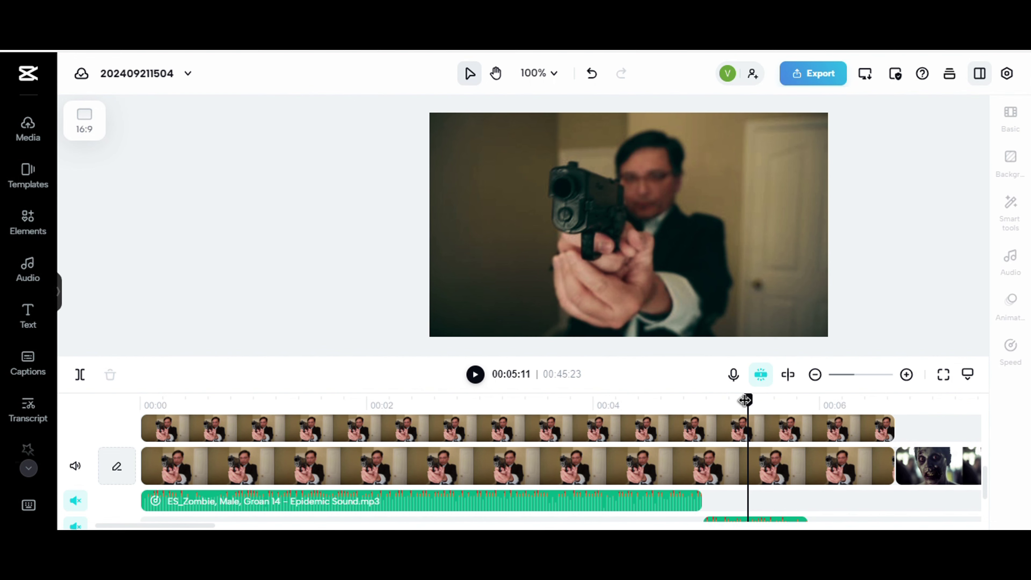
pyautogui.moveTo(746, 400); pyautogui.dragTo(642, 400)
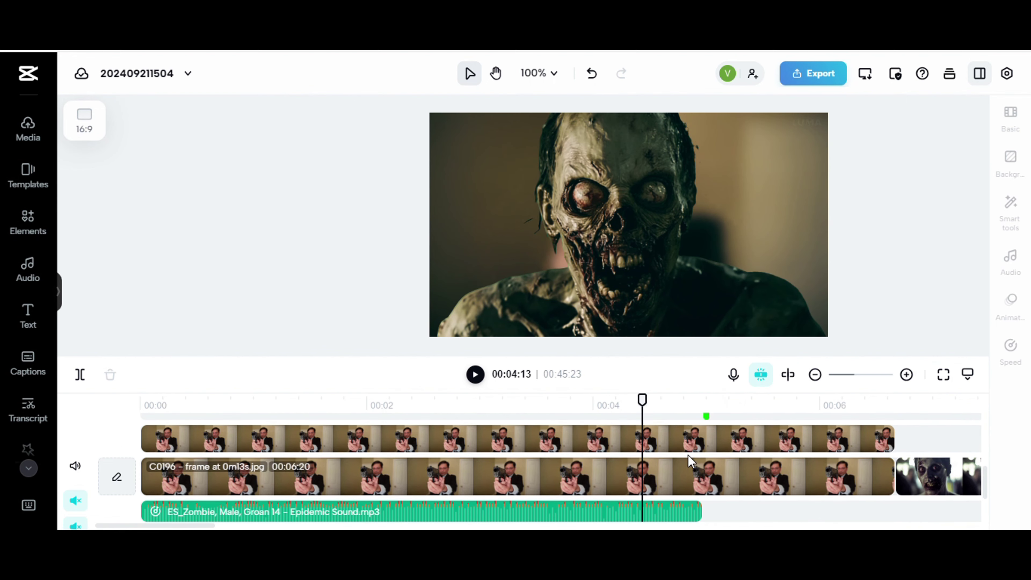
pyautogui.scroll(5, 688, 455)
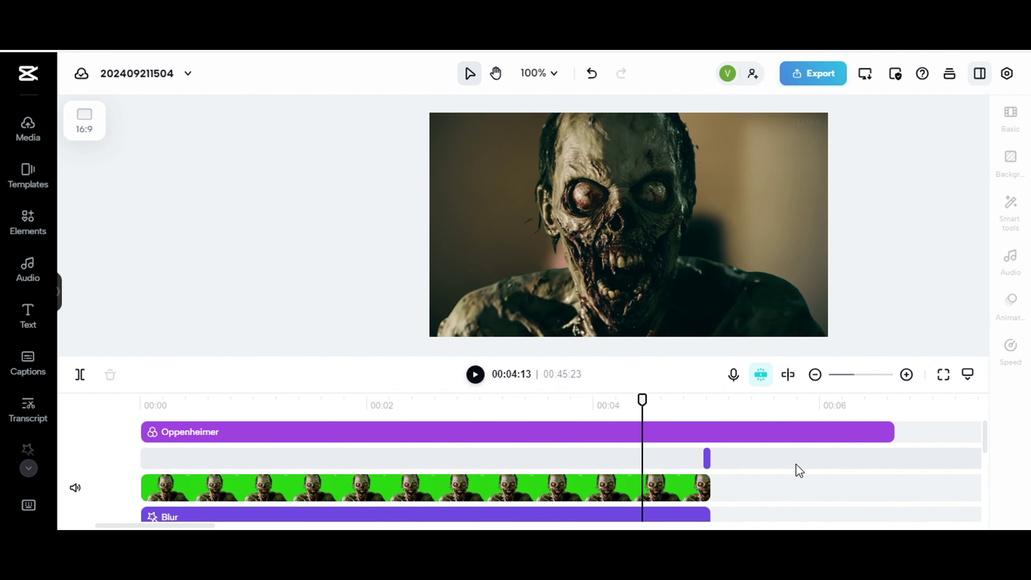
pyautogui.scroll(-2, 796, 464)
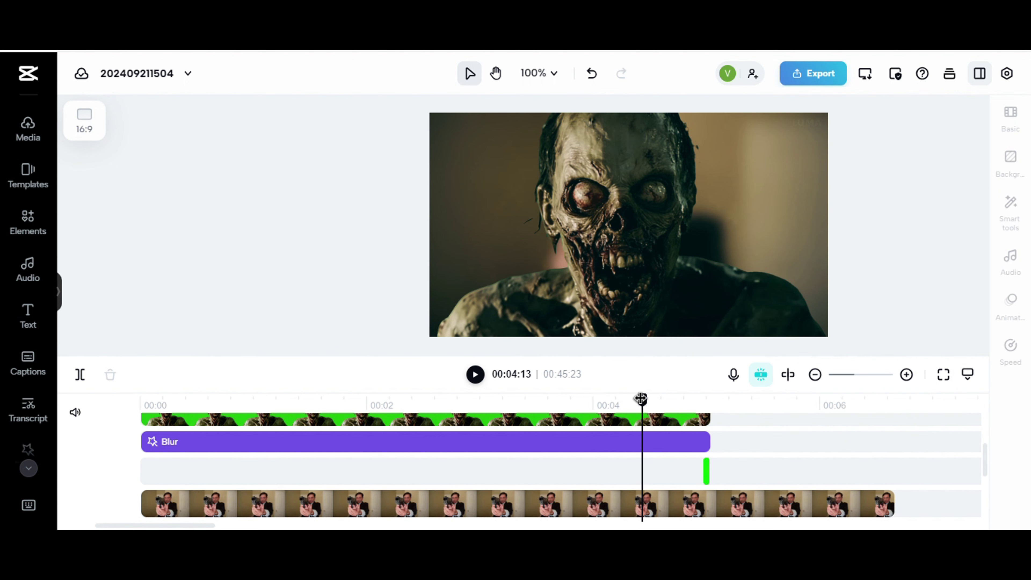
pyautogui.moveTo(641, 399); pyautogui.dragTo(710, 400)
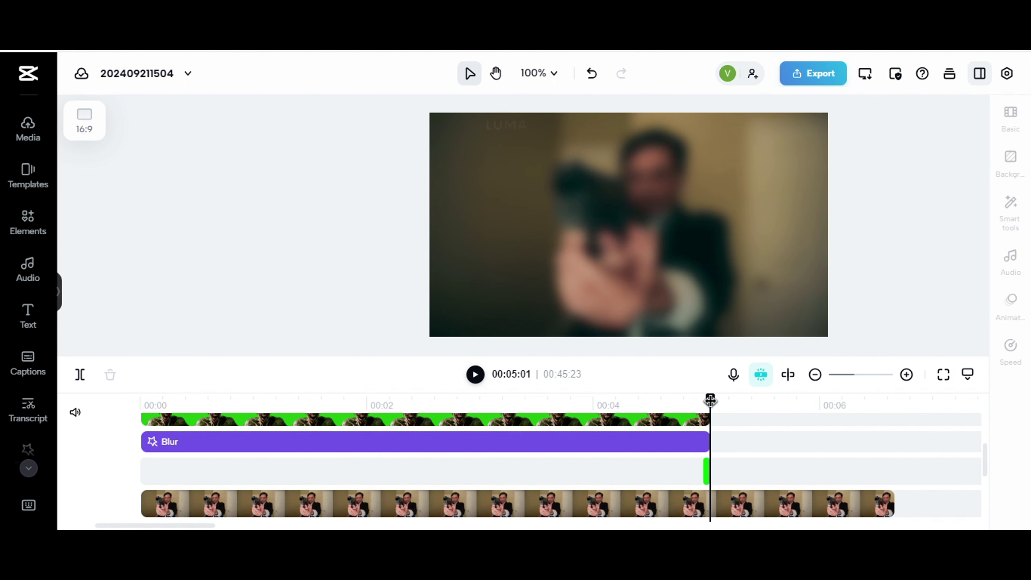
pyautogui.scroll(3, 755, 459)
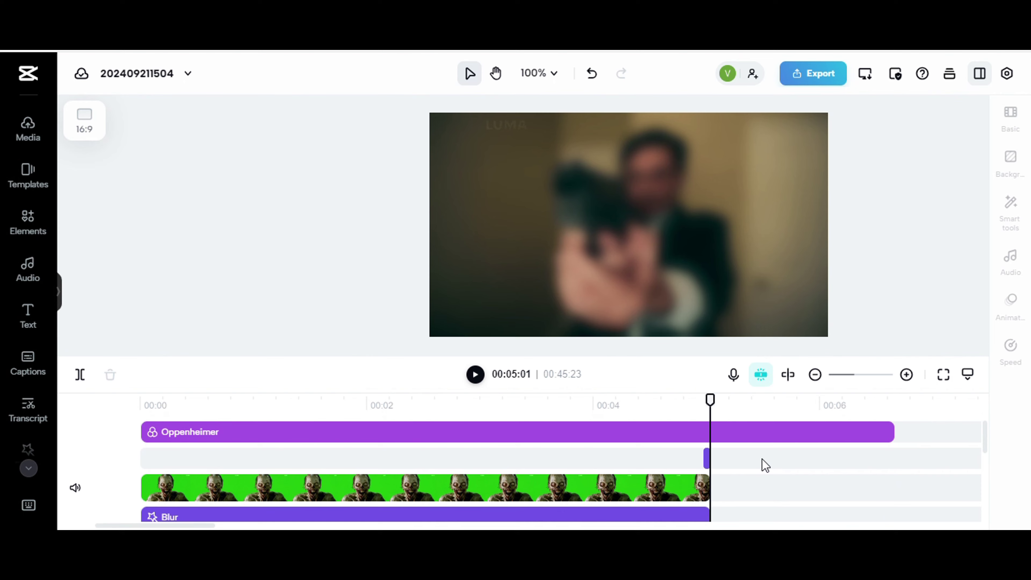
pyautogui.scroll(-5, 762, 463)
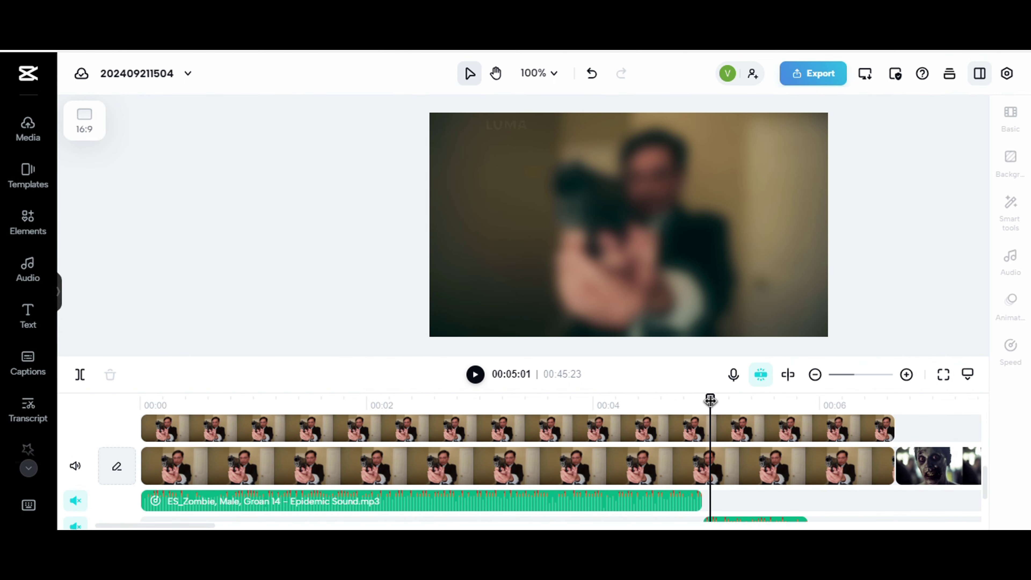
pyautogui.moveTo(710, 400); pyautogui.dragTo(803, 403)
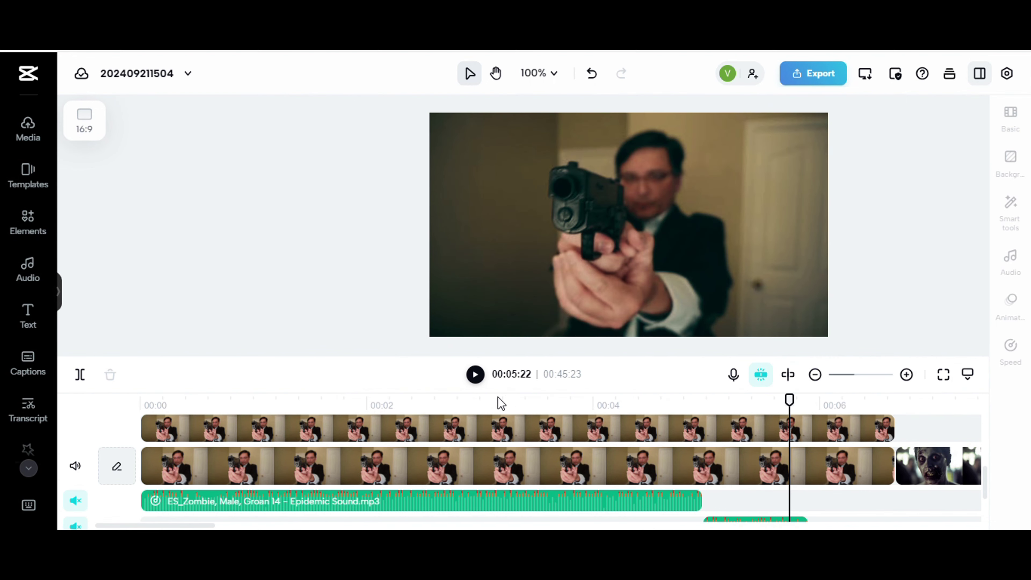
# Play the film from the gunman shot, pausing once, and stop at the forest scene at 00:28:17.
pyautogui.click(475, 374)
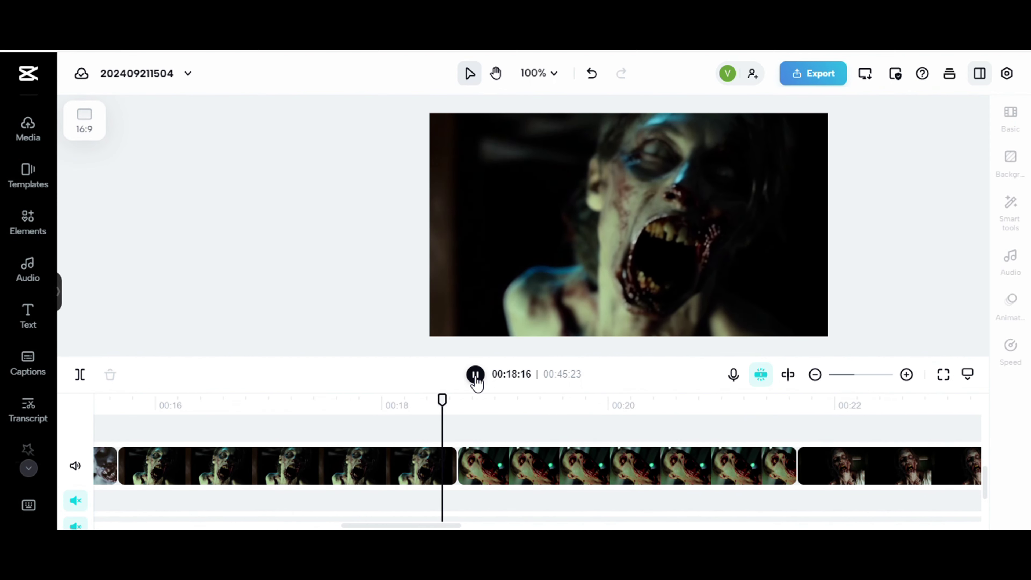
pyautogui.click(475, 374)
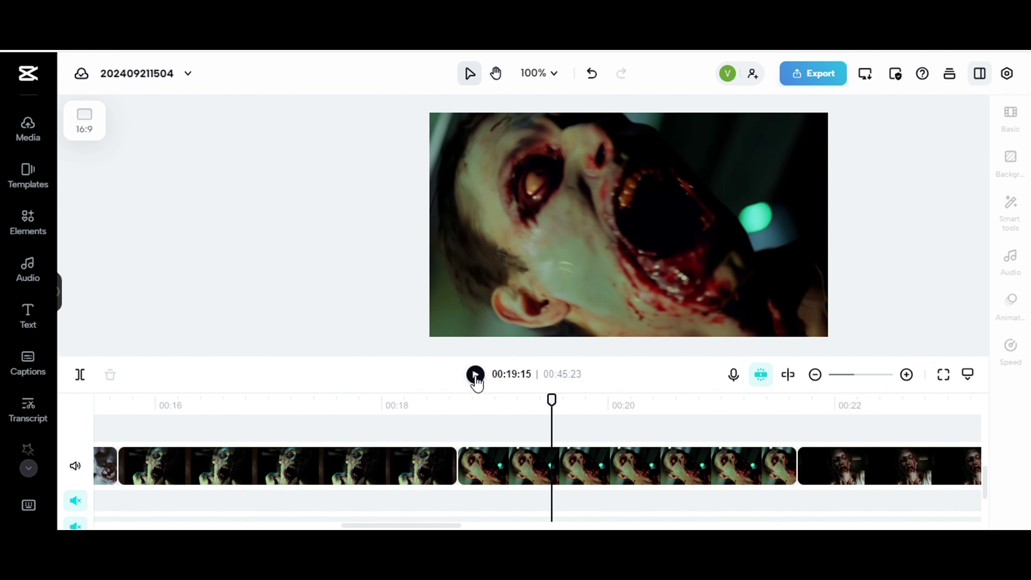
pyautogui.click(475, 374)
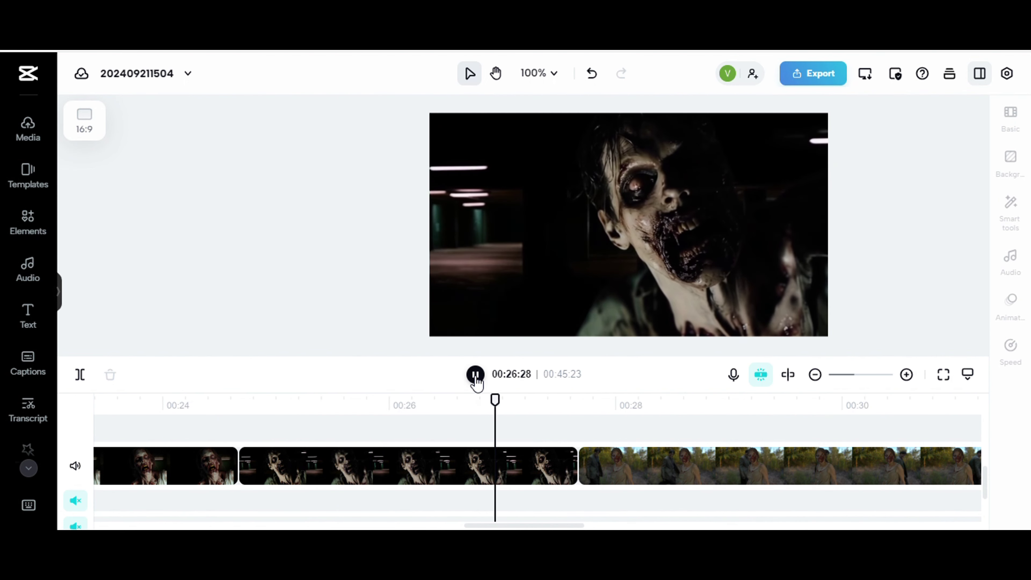
pyautogui.click(476, 376)
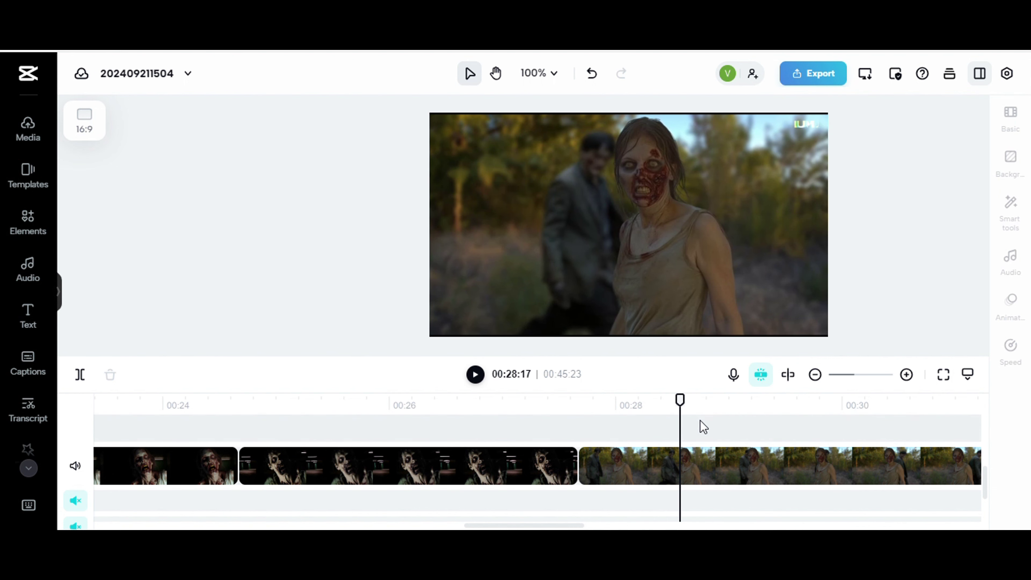
# Resume from the forest scene and pause on the parking-lot zombie shot at 00:36:26.
pyautogui.moveTo(680, 400); pyautogui.dragTo(944, 425)
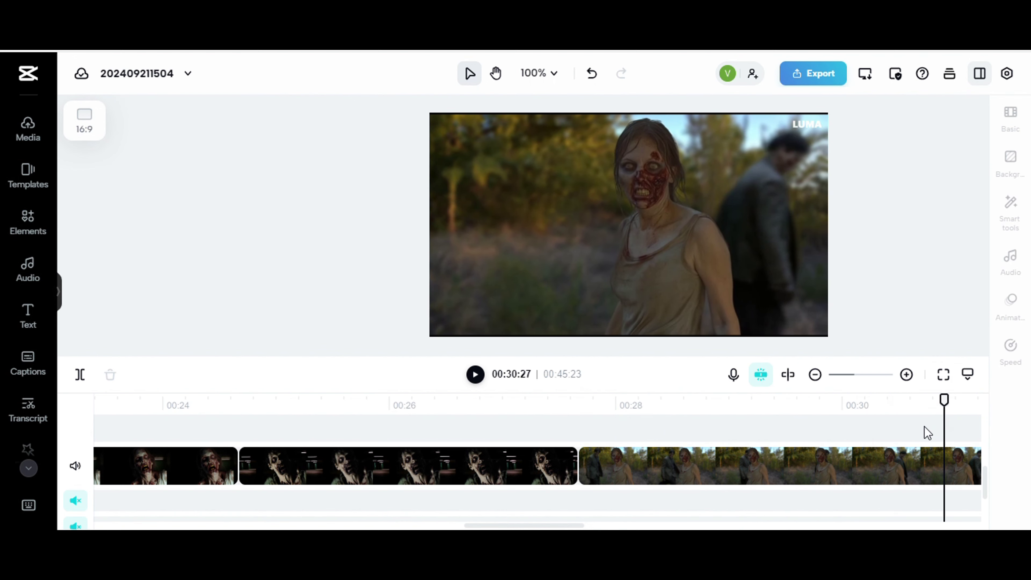
pyautogui.click(476, 375)
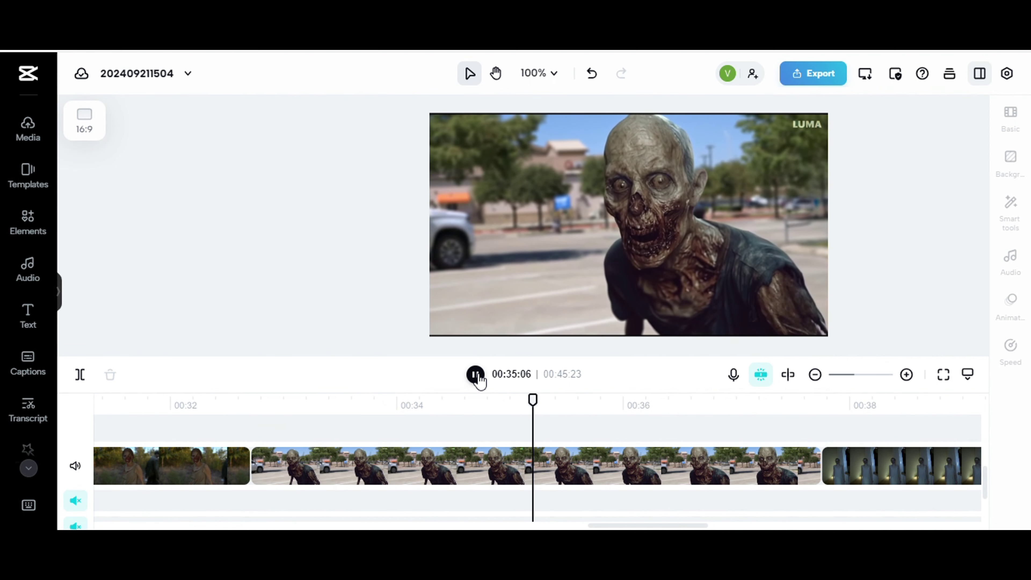
pyautogui.click(477, 376)
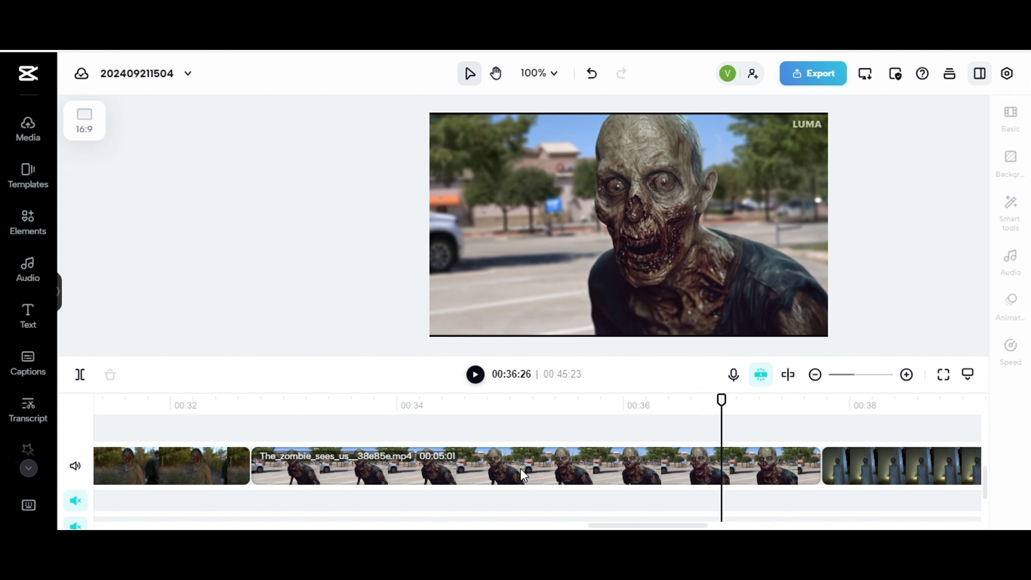
# Reposition to 00:36:24 and play on into the dark hallway clip.
pyautogui.moveTo(721, 401); pyautogui.dragTo(536, 444)
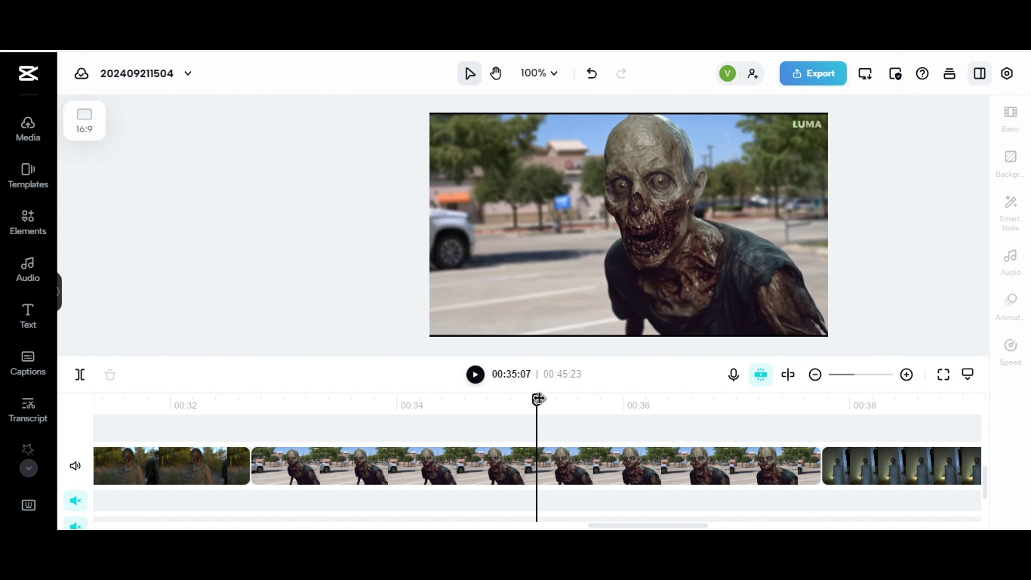
pyautogui.moveTo(535, 400); pyautogui.dragTo(714, 400)
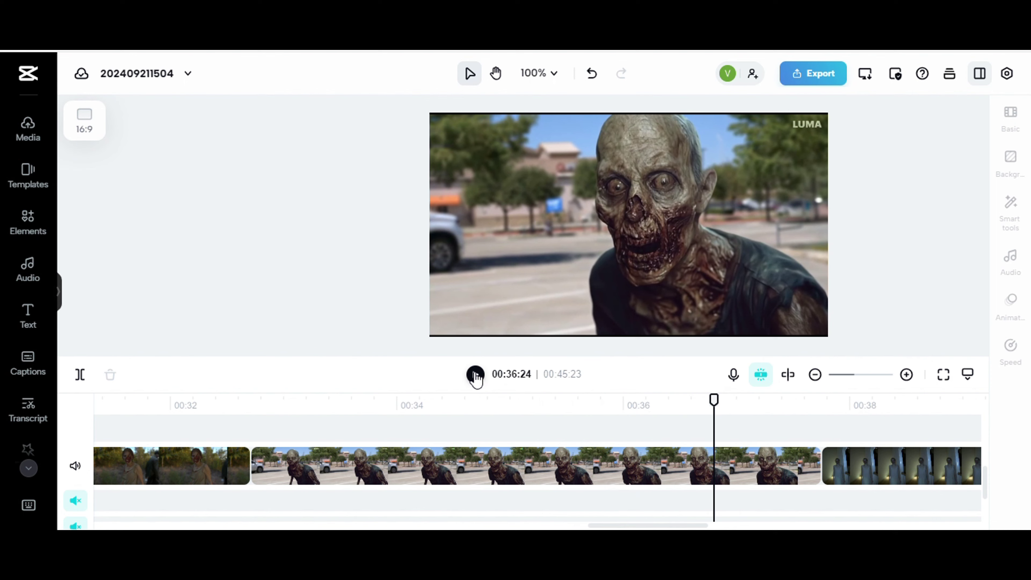
pyautogui.click(475, 374)
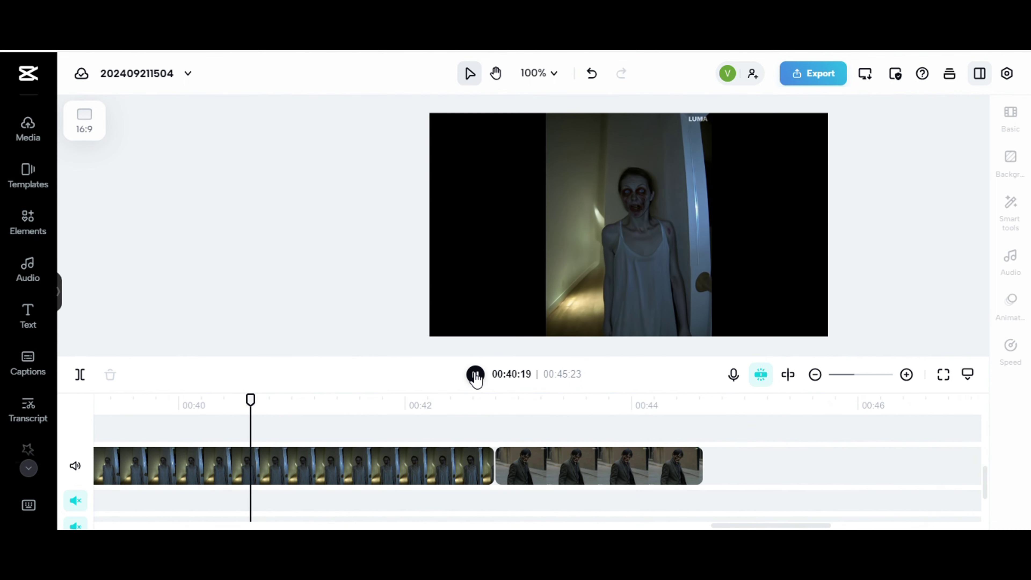
# Pause at 00:42:04, jump to 00:42:10, and play the final clip to the end.
pyautogui.click(476, 375)
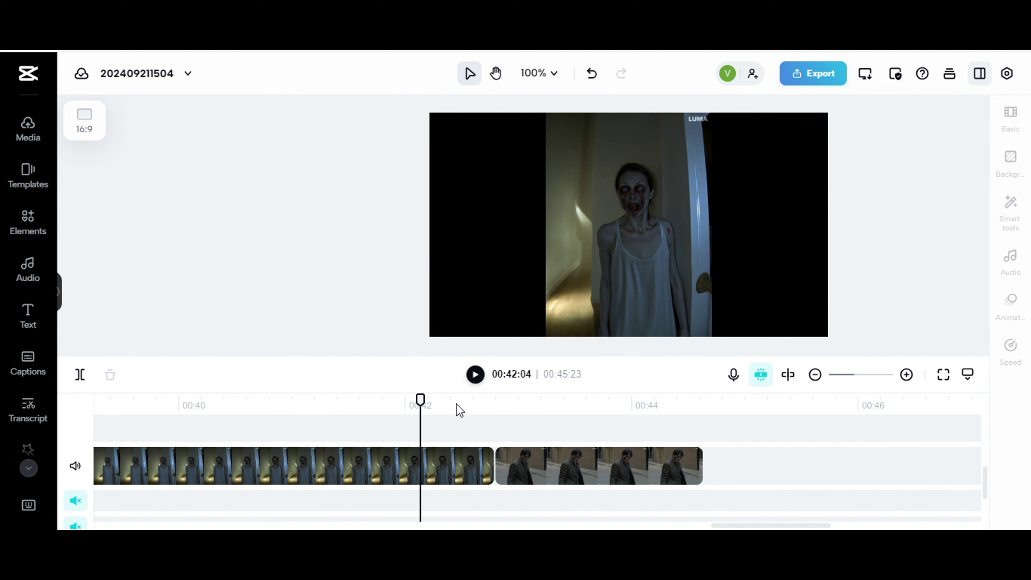
pyautogui.moveTo(419, 400); pyautogui.dragTo(634, 403)
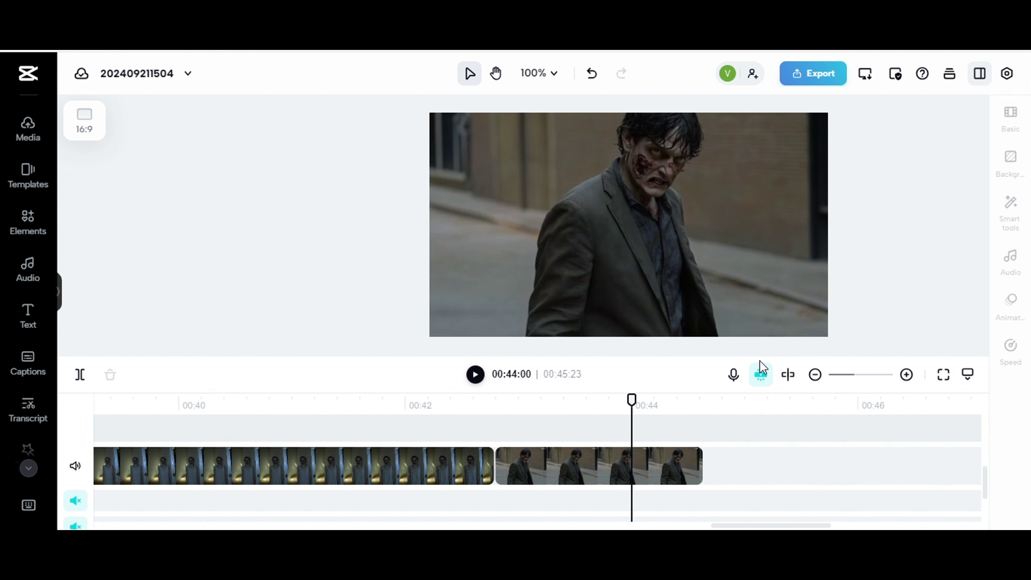
pyautogui.click(474, 381)
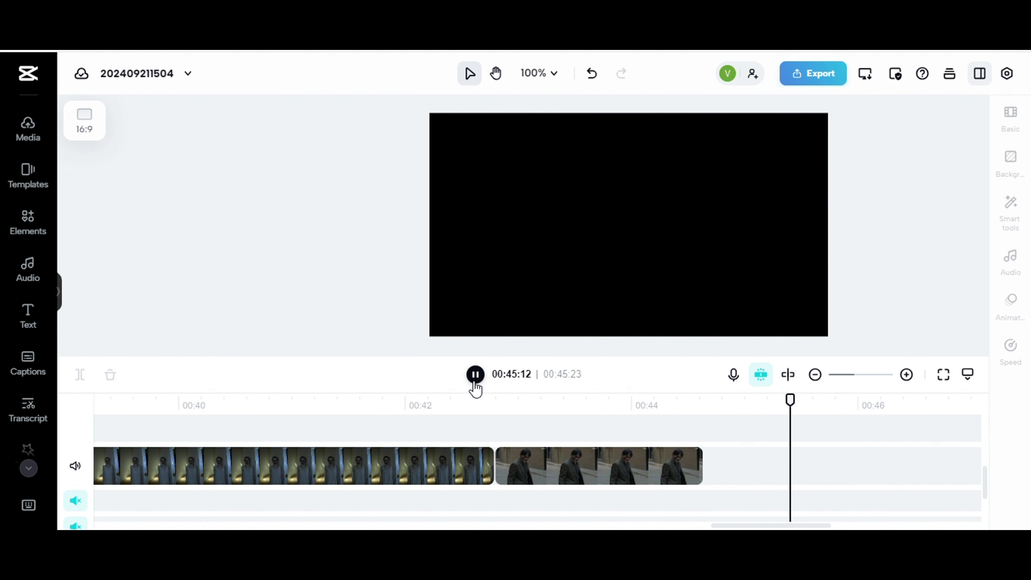